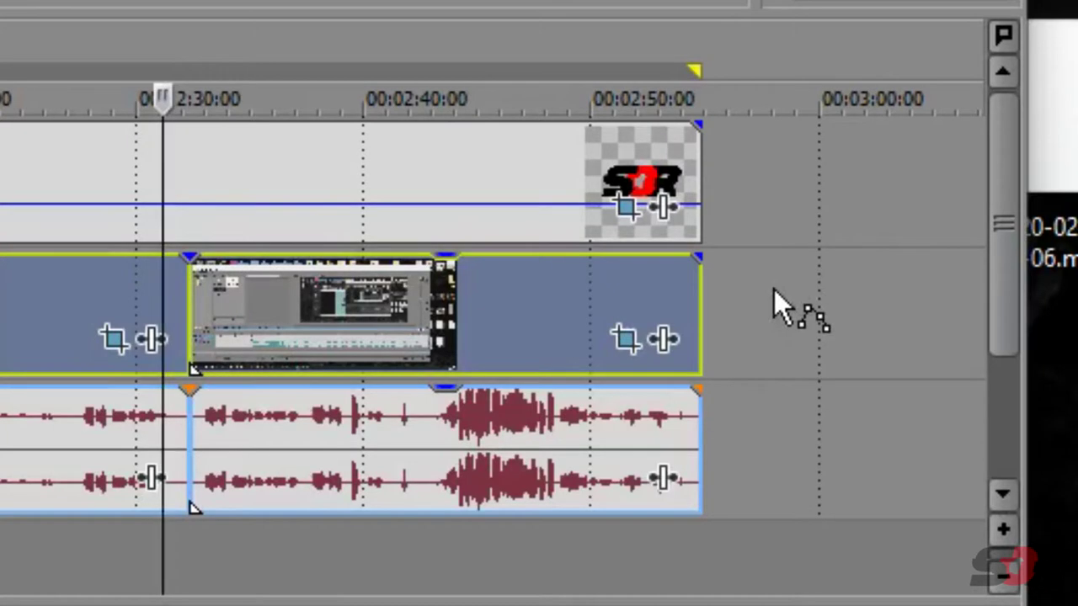
- Switch to the Selection Edit Tool and select all timeline events with Ctrl+A
key("d")
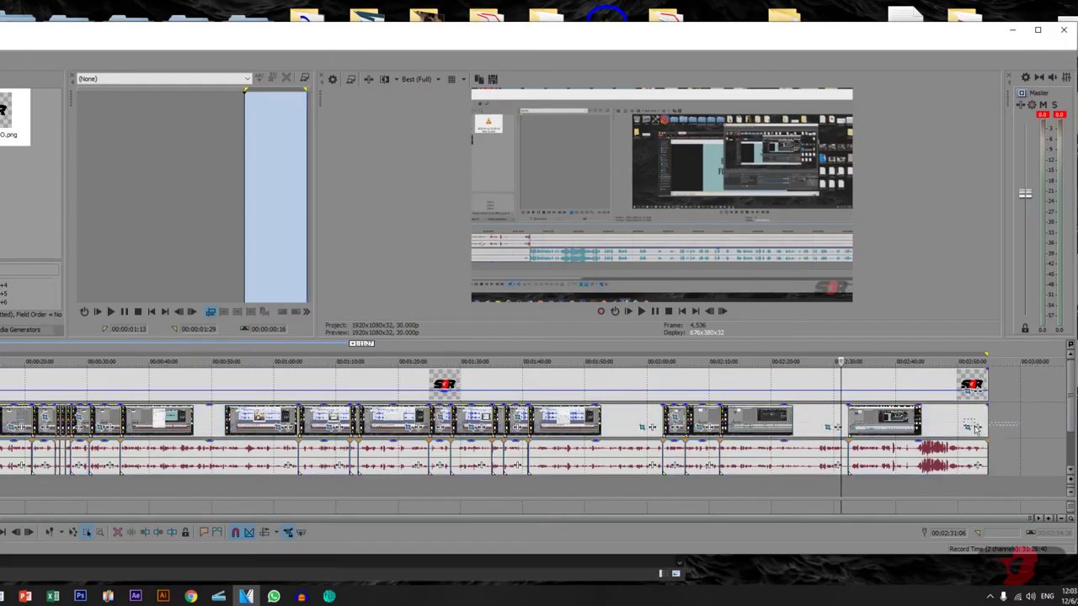
key("ctrl+a")
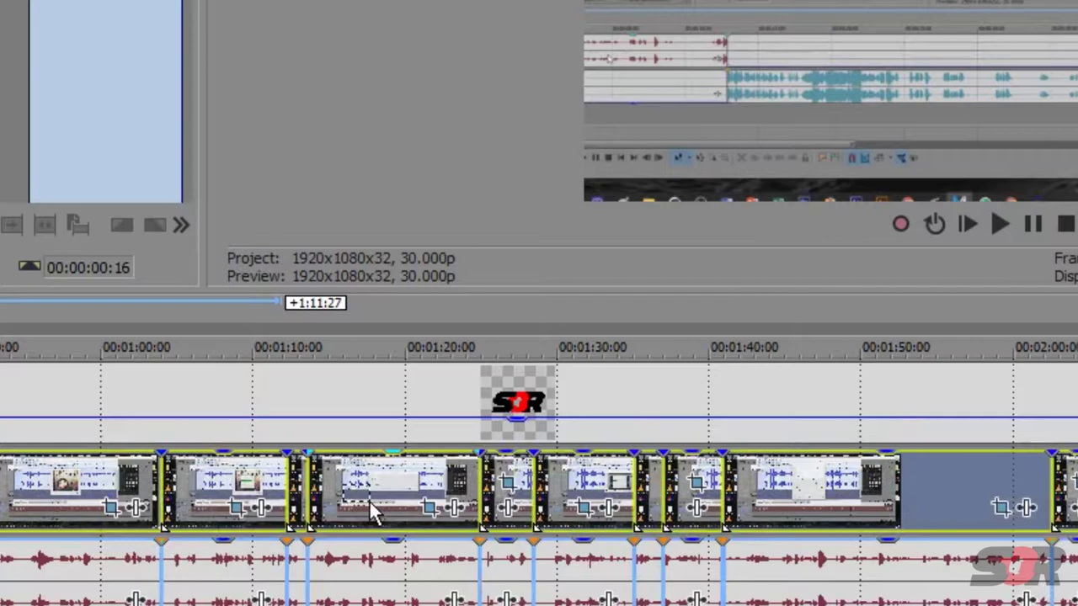
- Apply Switches > Disable Resample to all selected events
right_click(383, 427)
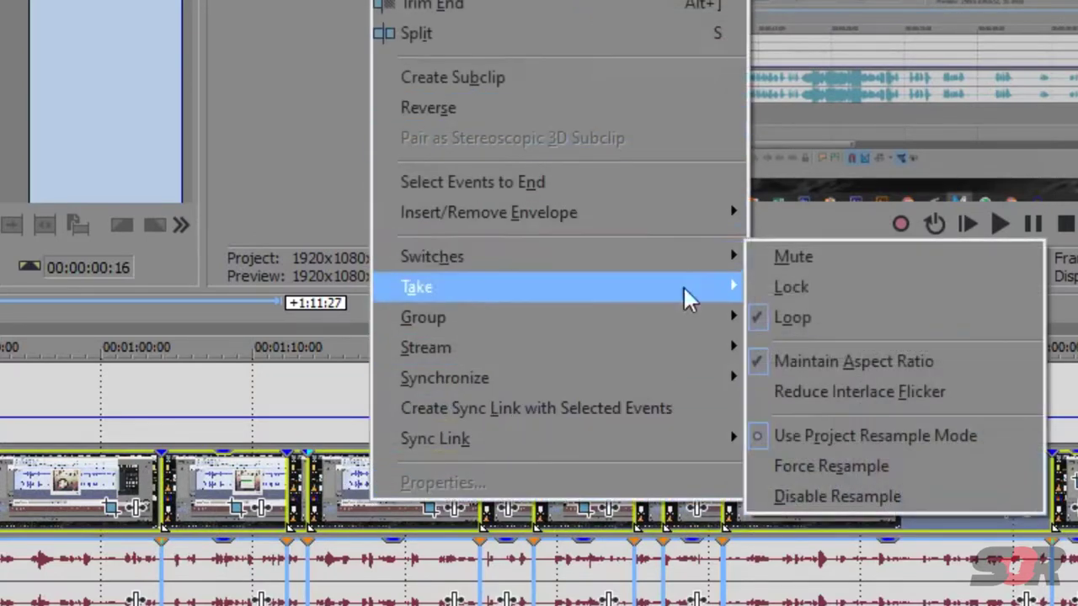
mouse_move(432, 256)
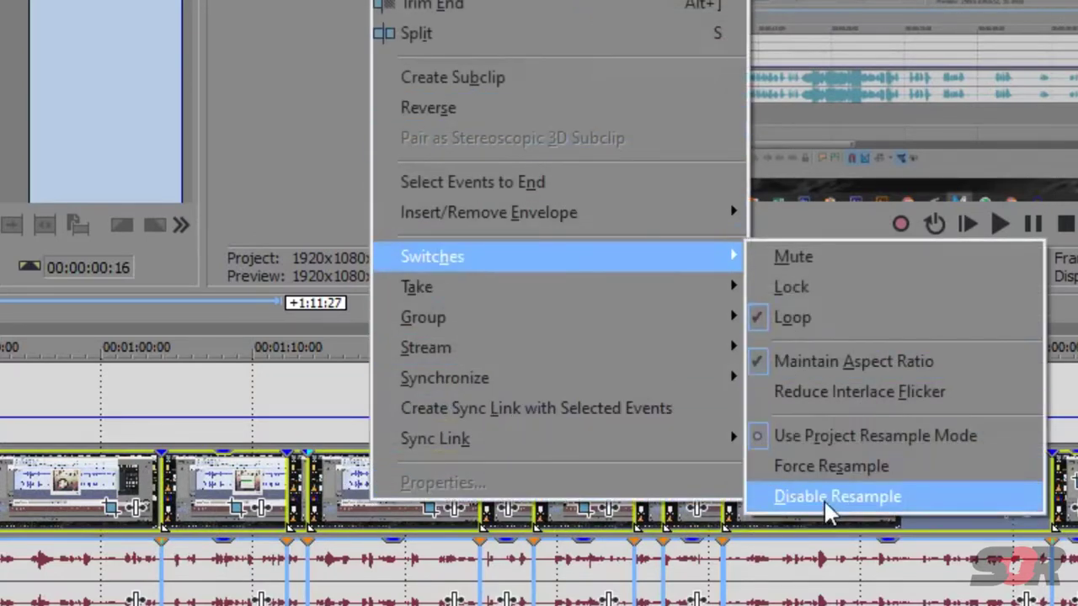
left_click(830, 501)
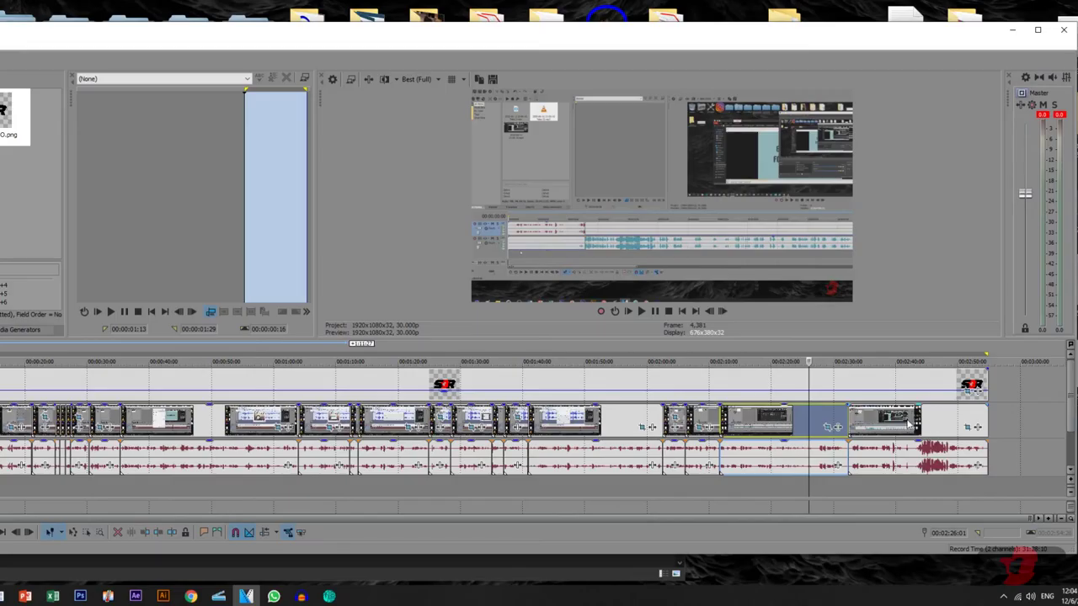
right_click(909, 421)
left_click(944, 413)
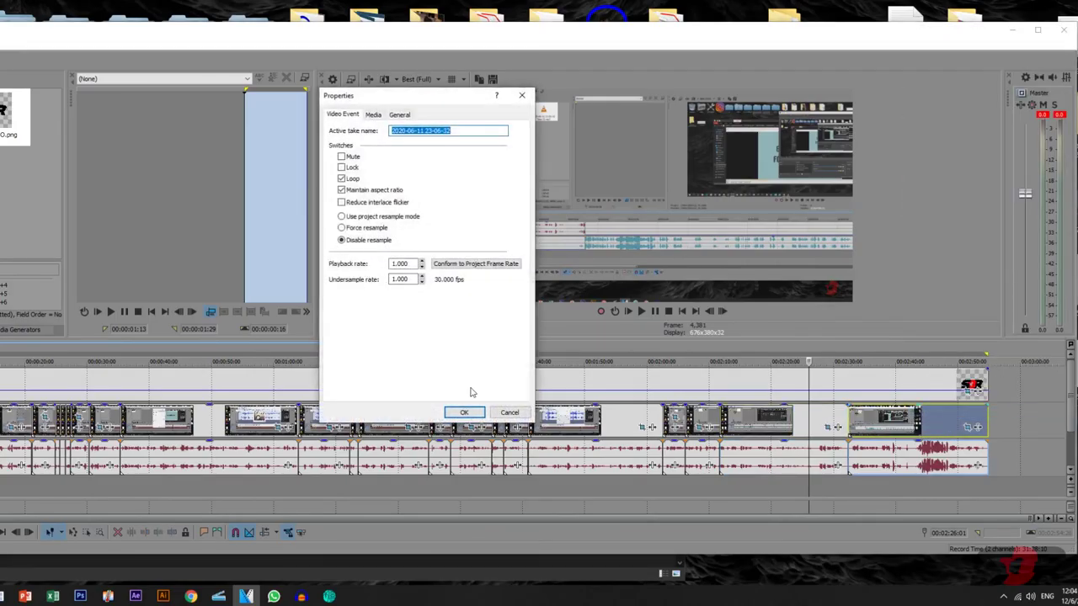
left_click(510, 412)
left_click(261, 415)
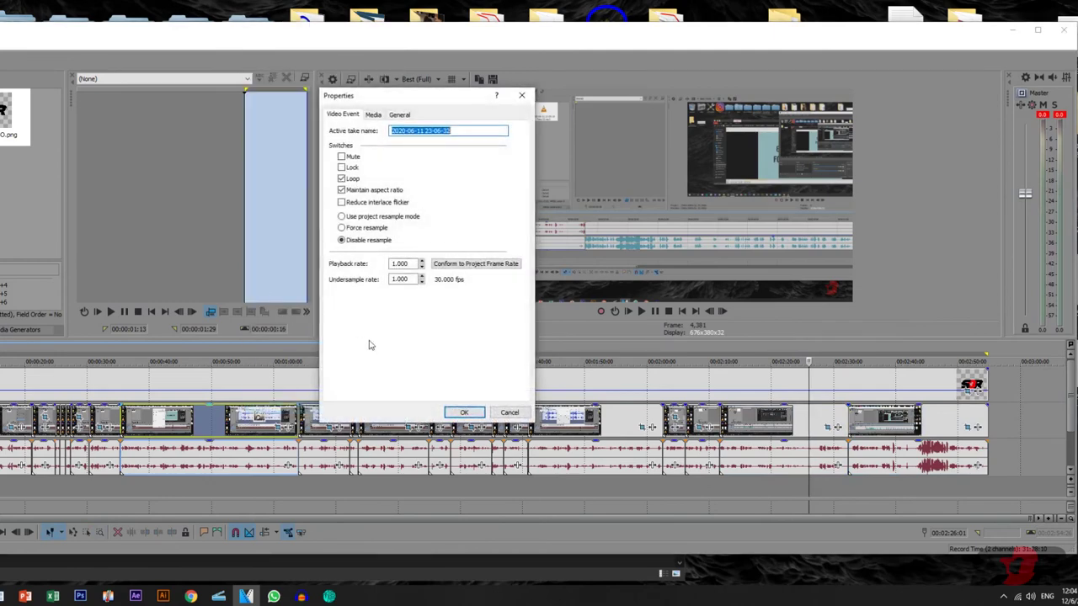
left_click(505, 413)
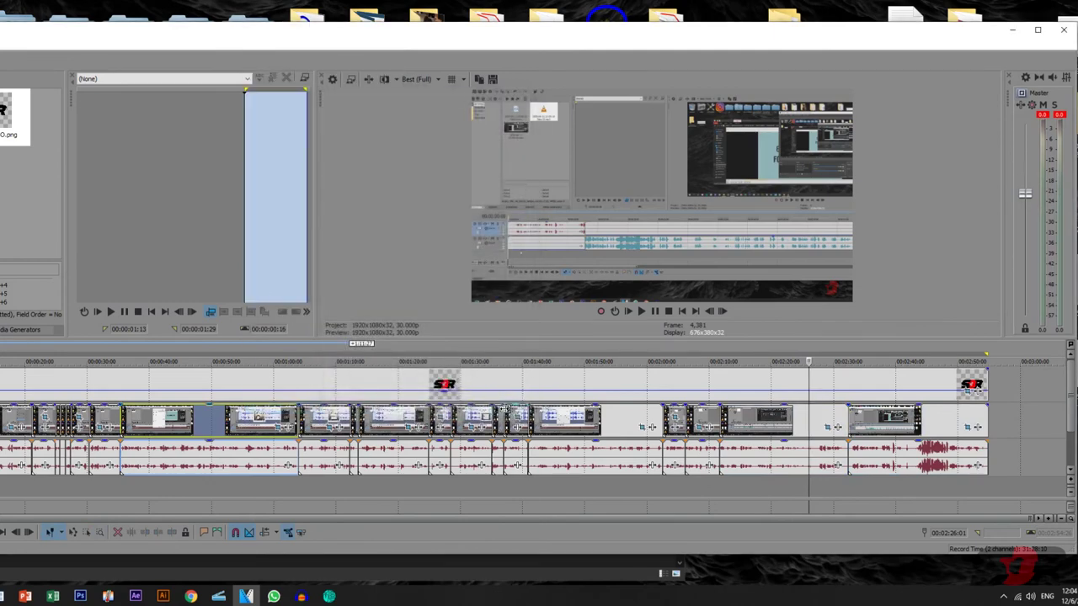